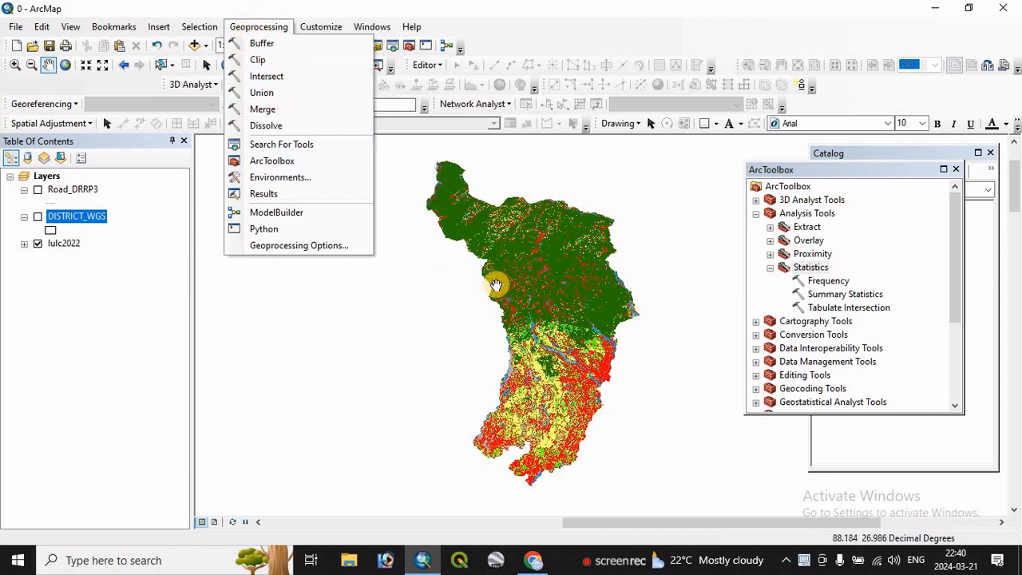
Review the source information of the lulc2022 layer in its properties, including the shapefile path and projected coordinate system
drag(497, 240, 404, 239)
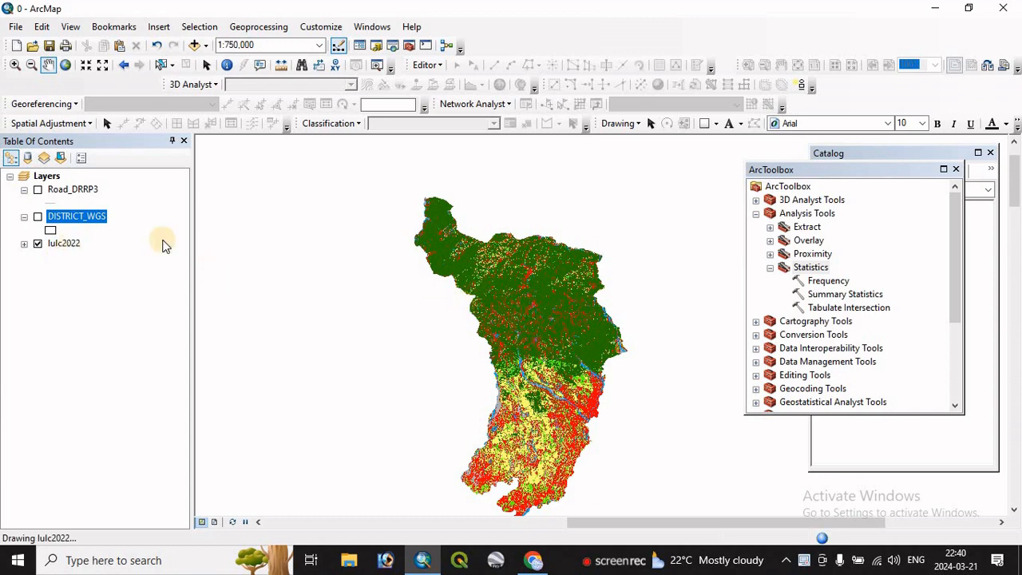
right_click(61, 242)
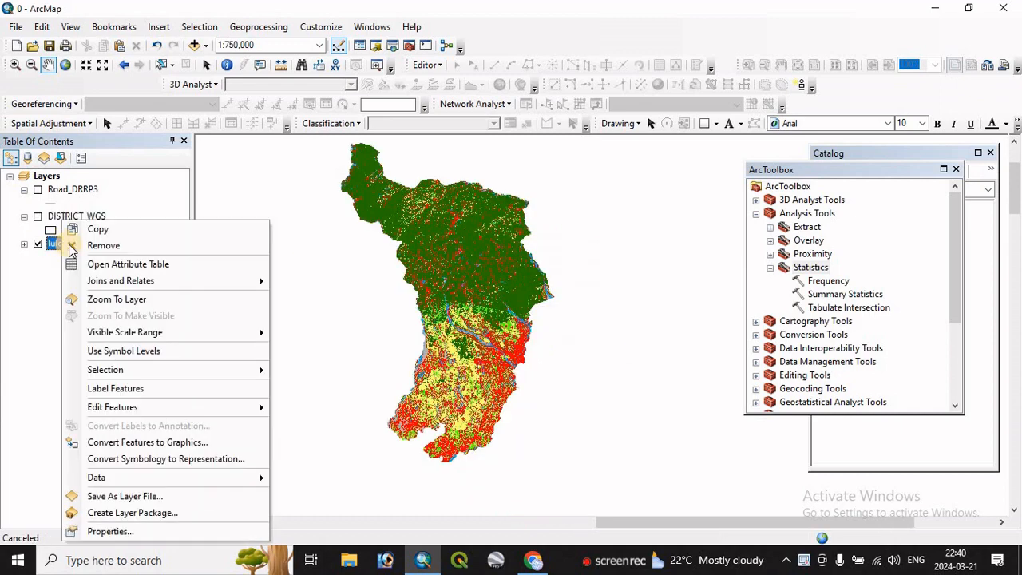
click(100, 532)
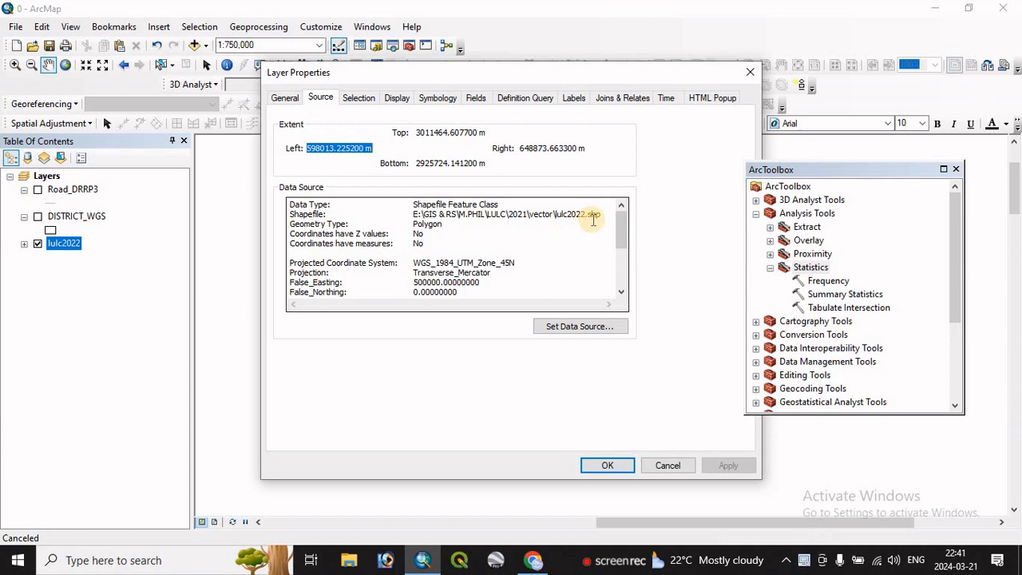
double_click(595, 214)
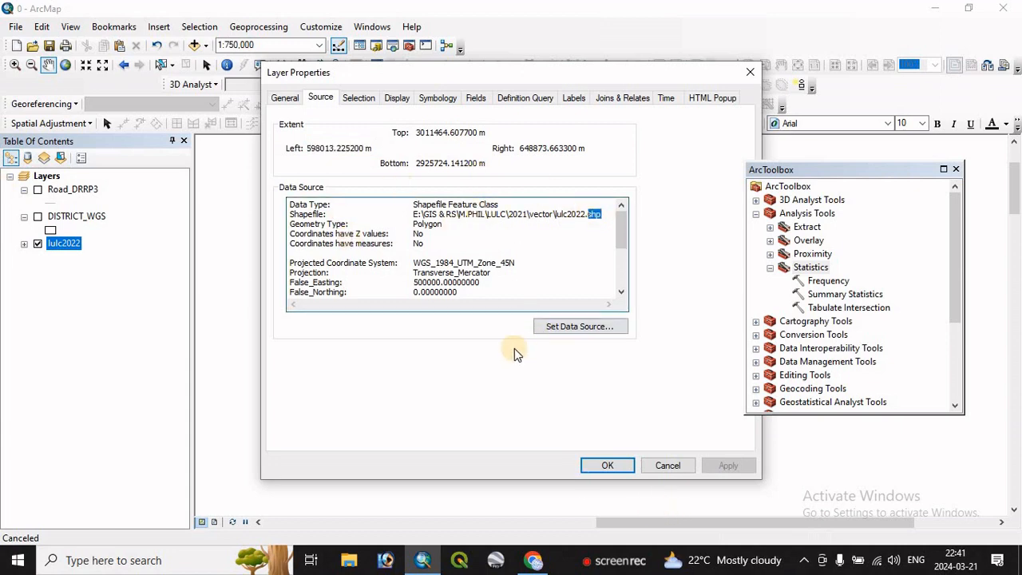
click(607, 466)
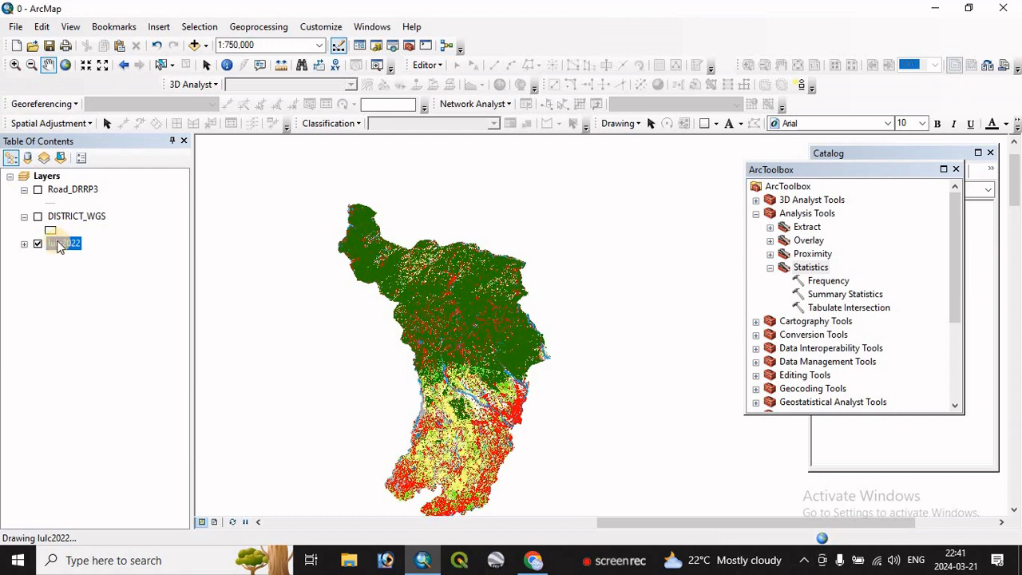
Examine the LULC classes, area and percentage fields in the lulc2022 attribute table and close it
right_click(56, 242)
click(111, 267)
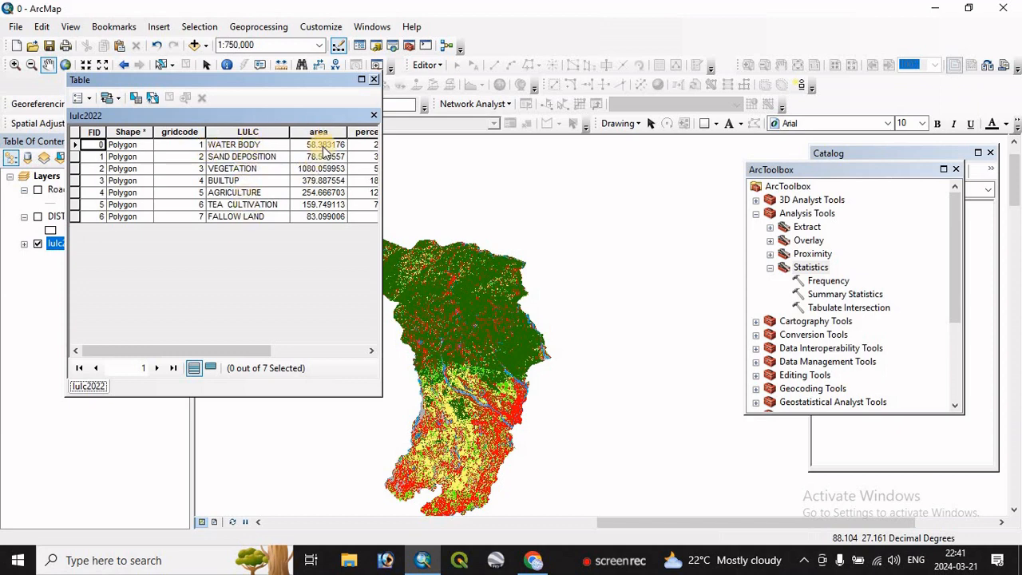
drag(230, 352, 321, 352)
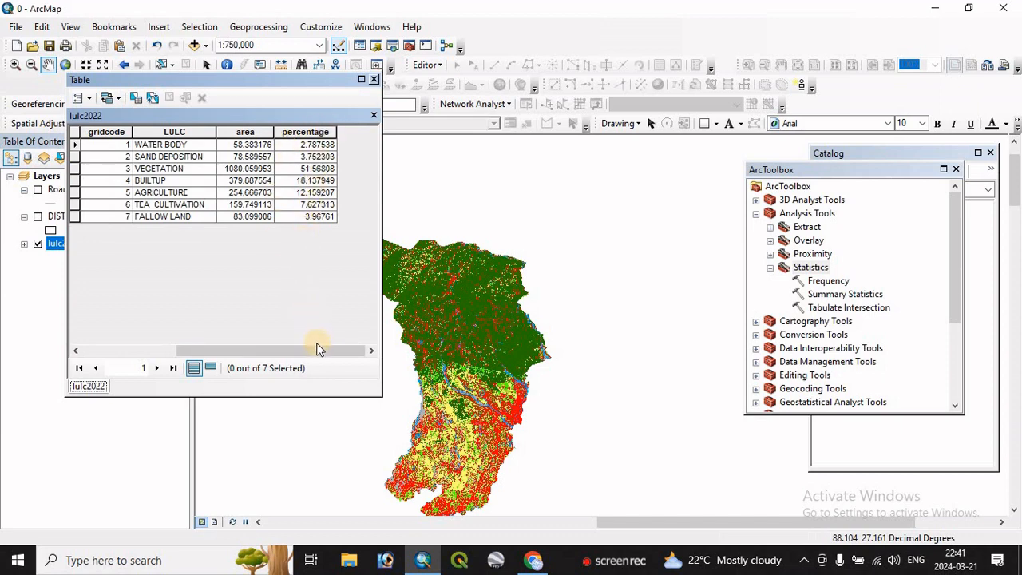
drag(317, 349, 222, 350)
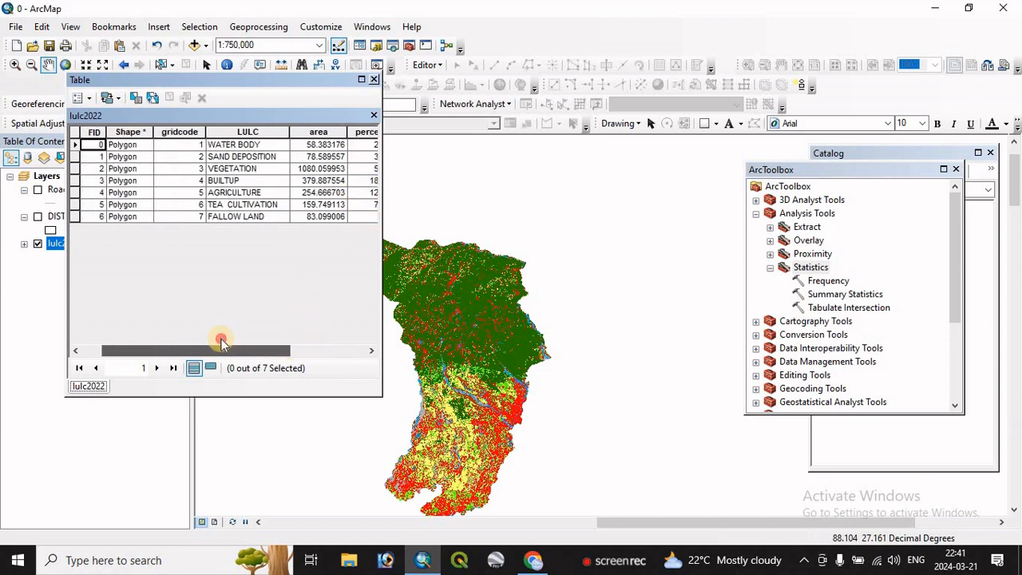
click(373, 81)
Display the DISTRICT_WGS boundaries over the land use map and label their features
drag(361, 238, 392, 221)
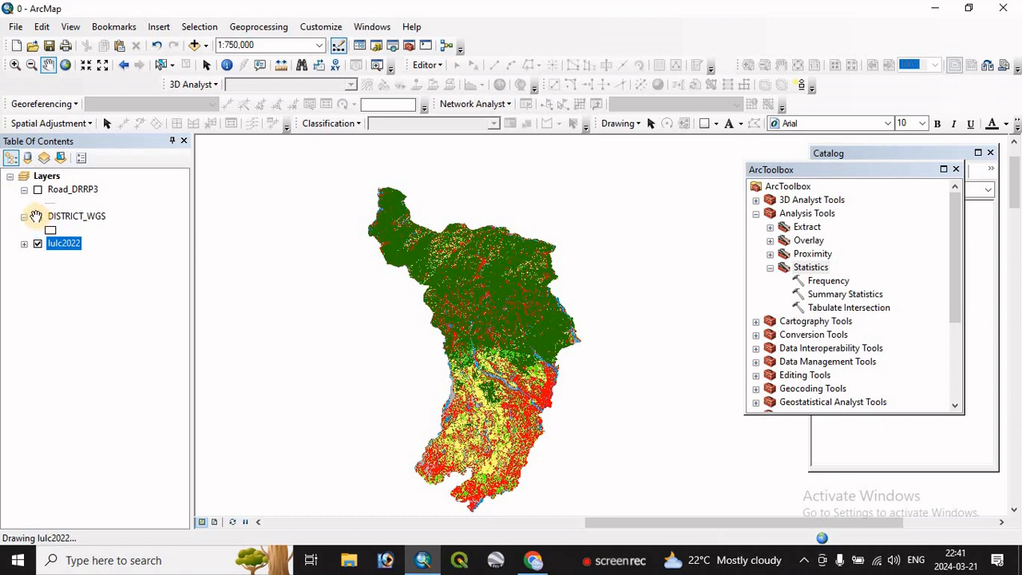
click(38, 216)
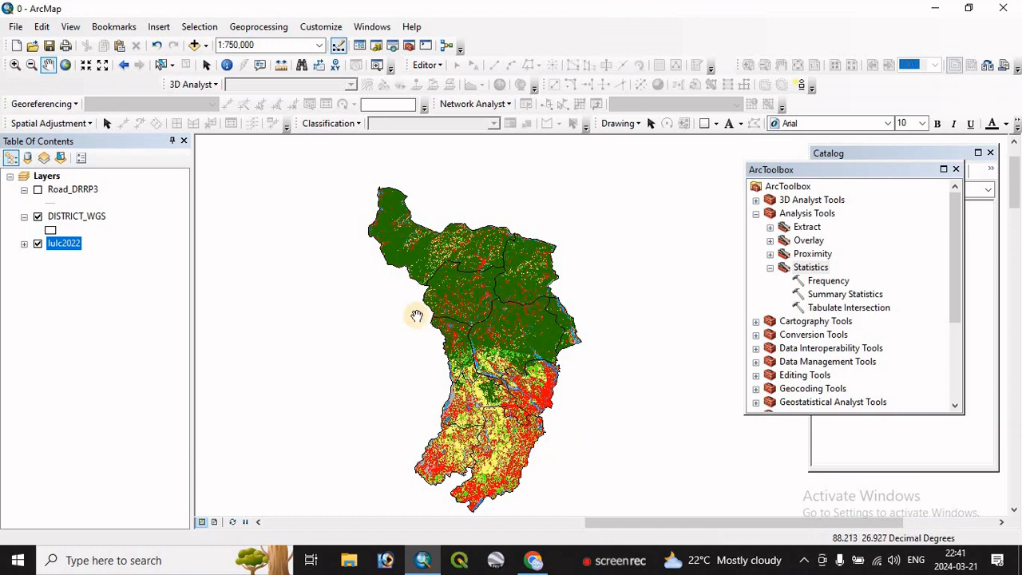
right_click(77, 218)
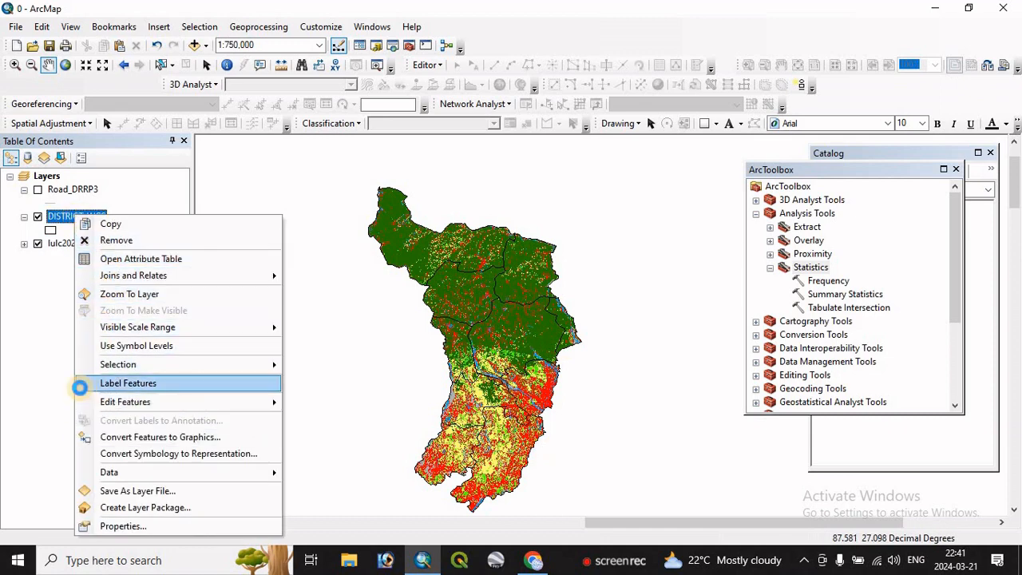
click(83, 383)
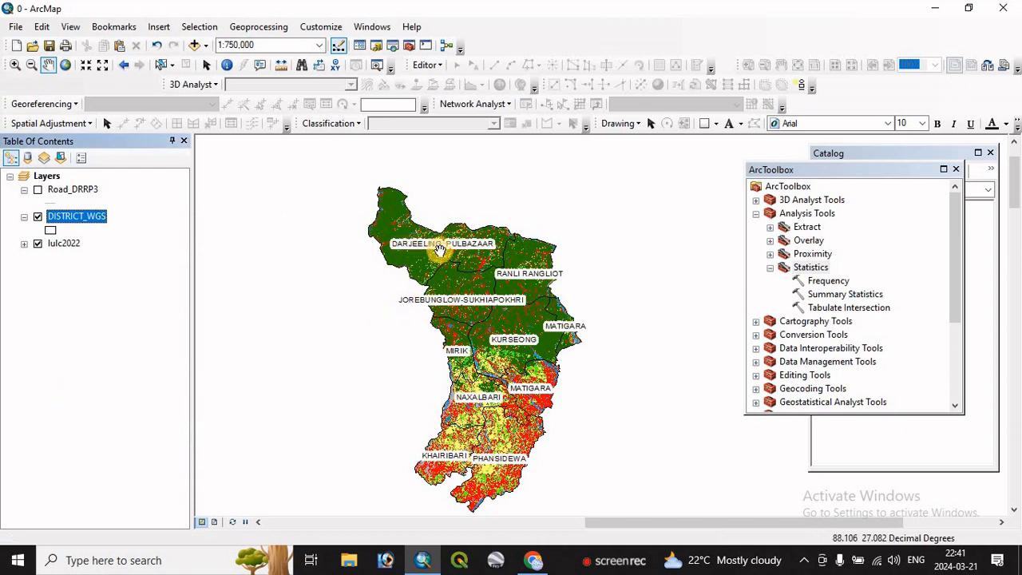
mouse_move(512, 345)
mouse_down()
mouse_move(508, 270)
mouse_move(510, 314)
mouse_move(506, 303)
mouse_up()
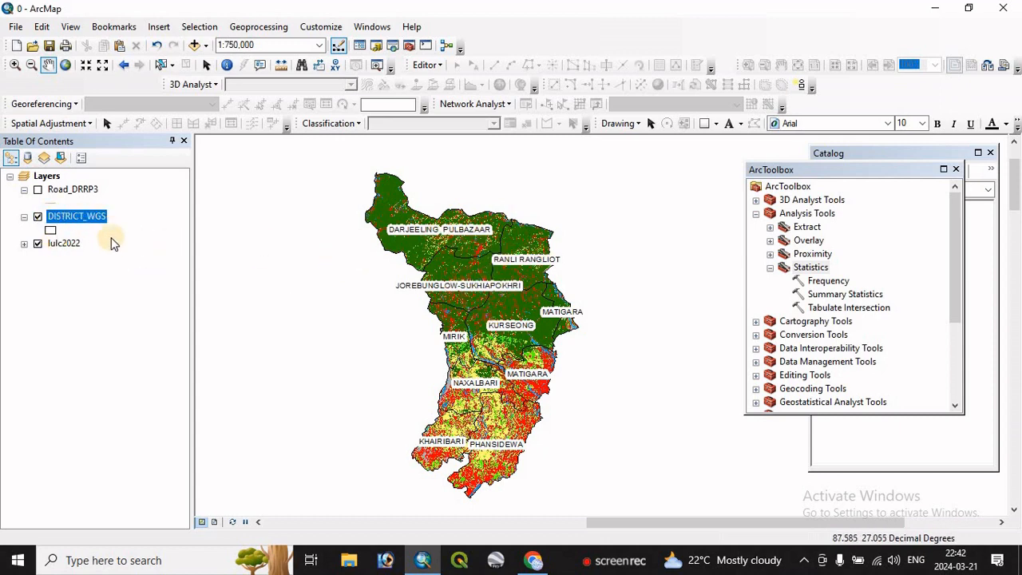
click(38, 217)
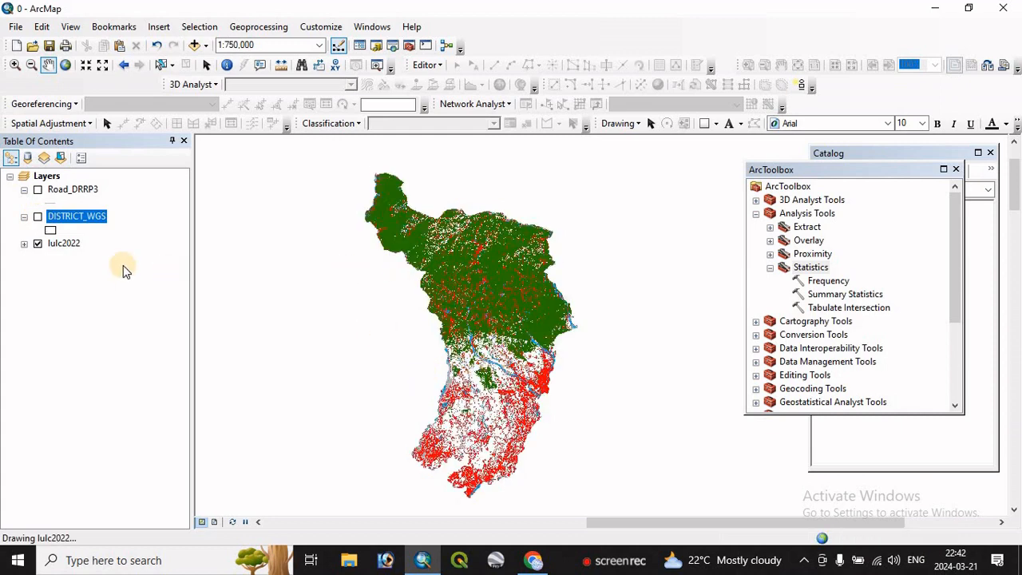
click(37, 217)
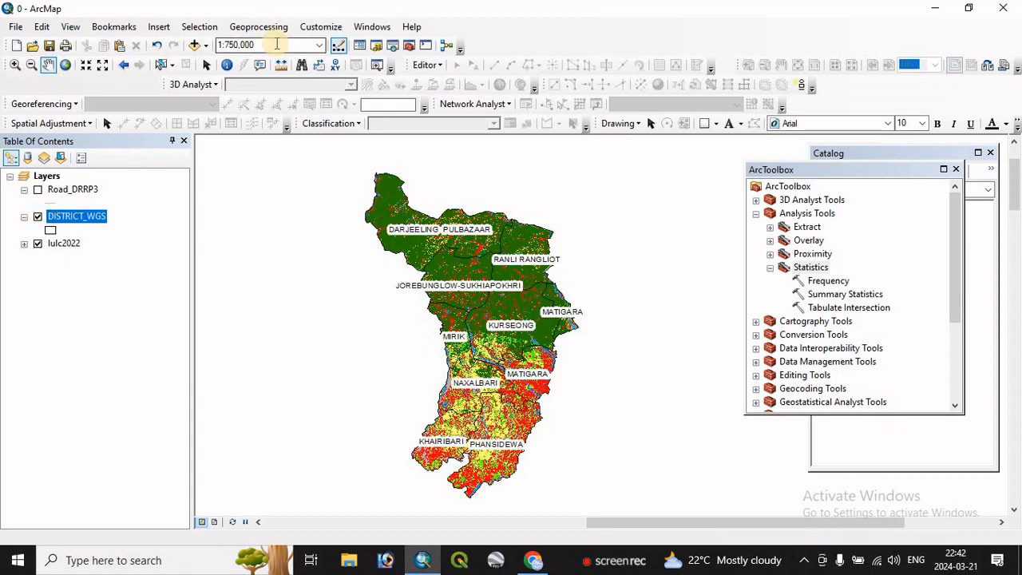
Set up an Intersect with lulc2022 and DISTRICT_WGS as the input features
click(254, 27)
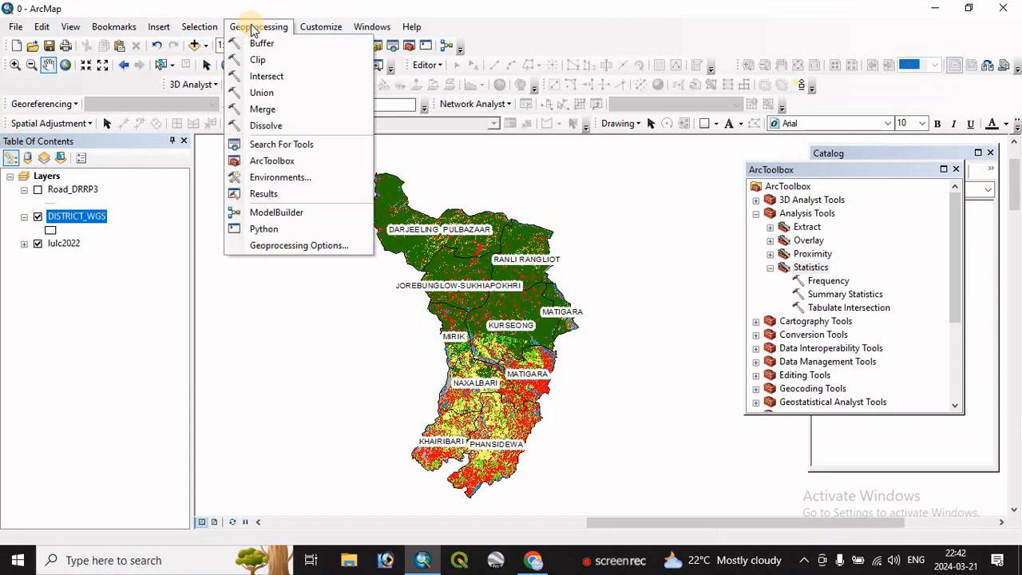
click(272, 76)
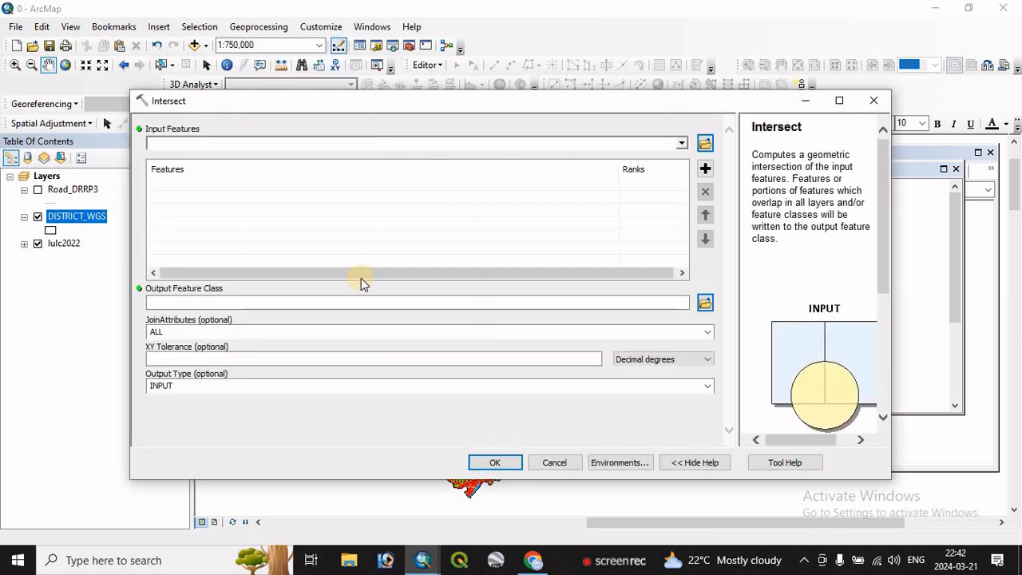
click(681, 143)
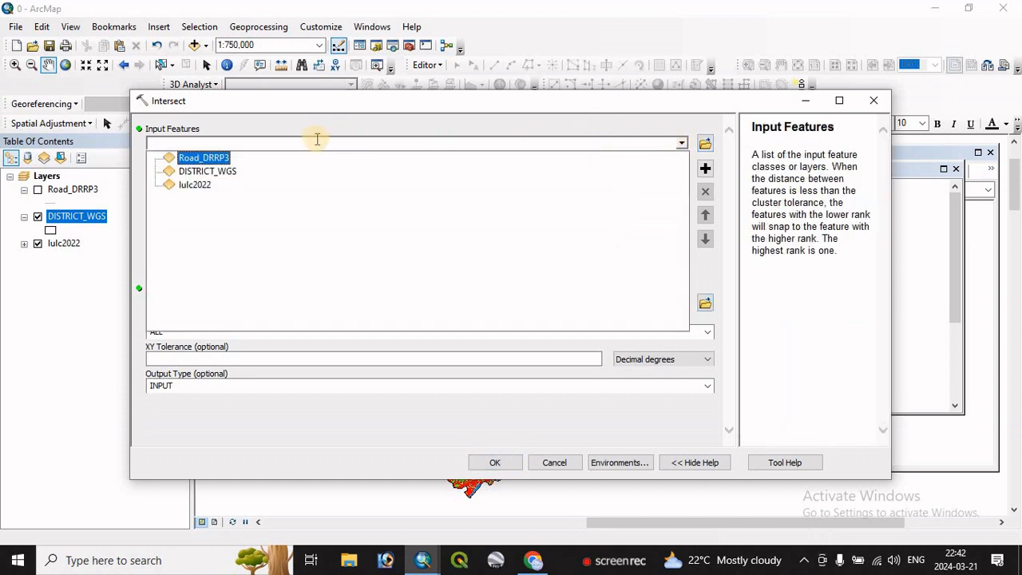
click(193, 187)
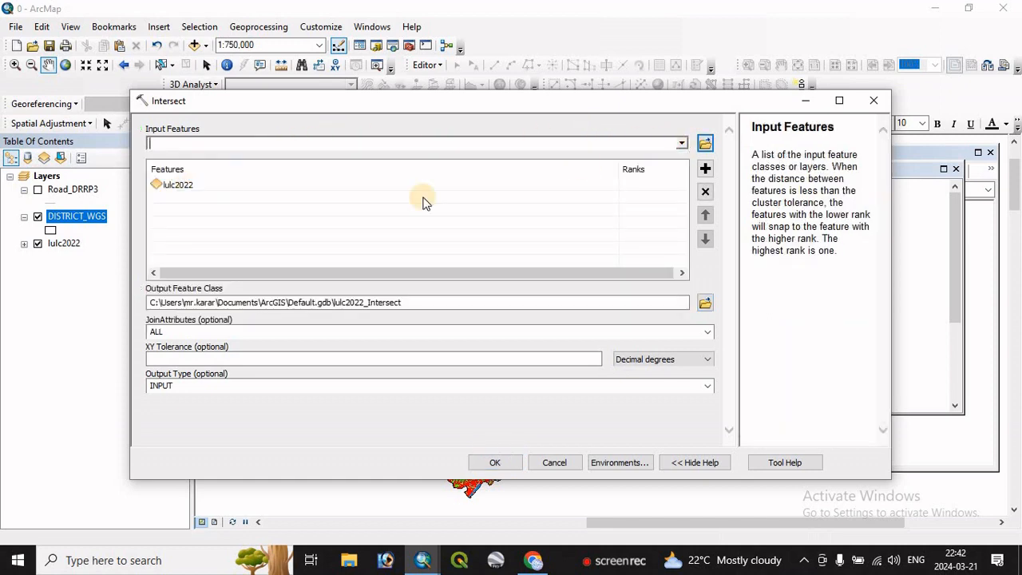
click(681, 143)
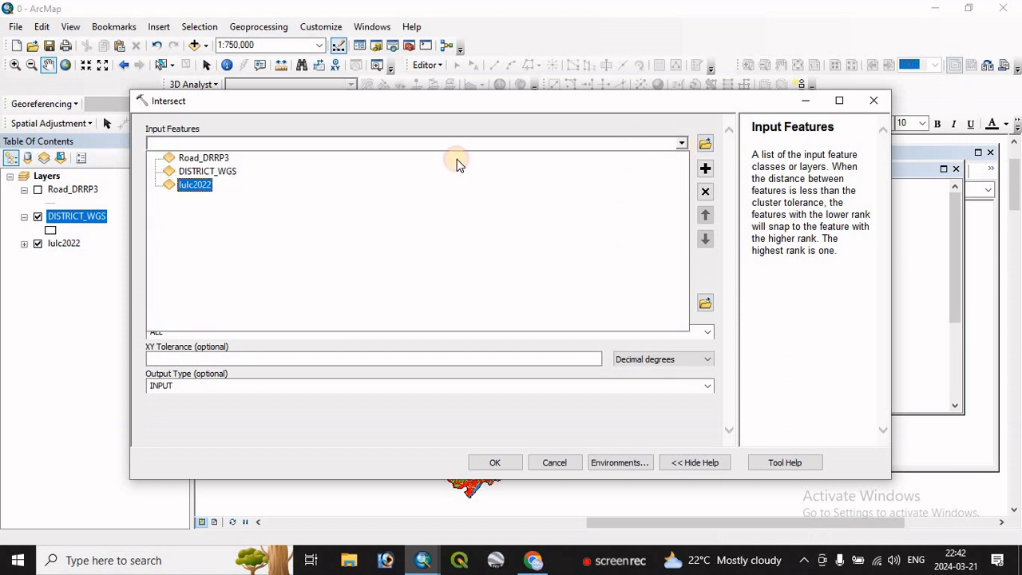
click(213, 172)
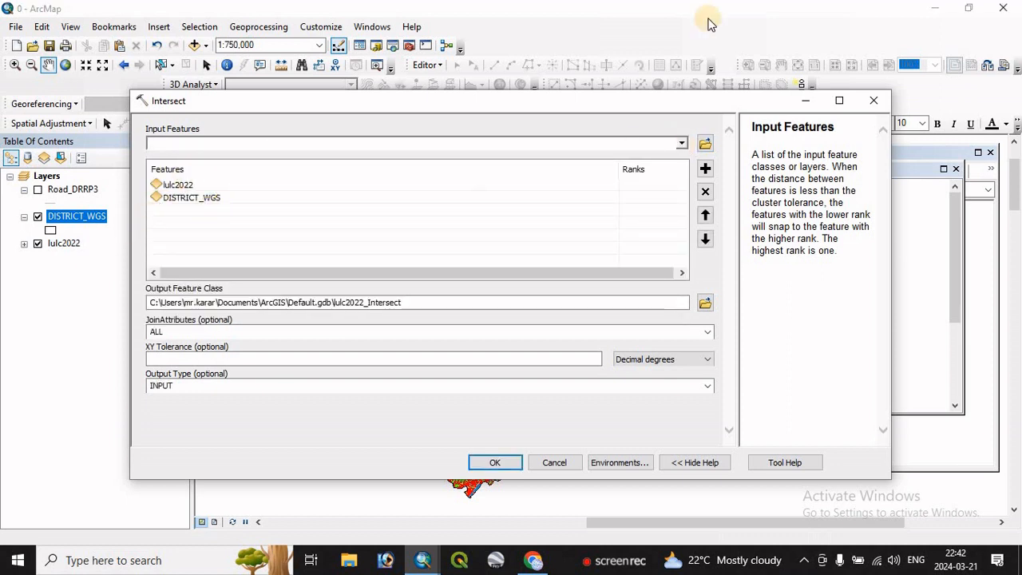
Run the Intersect with the default output feature class lulc2022_Intersect, joining ALL attributes
click(405, 302)
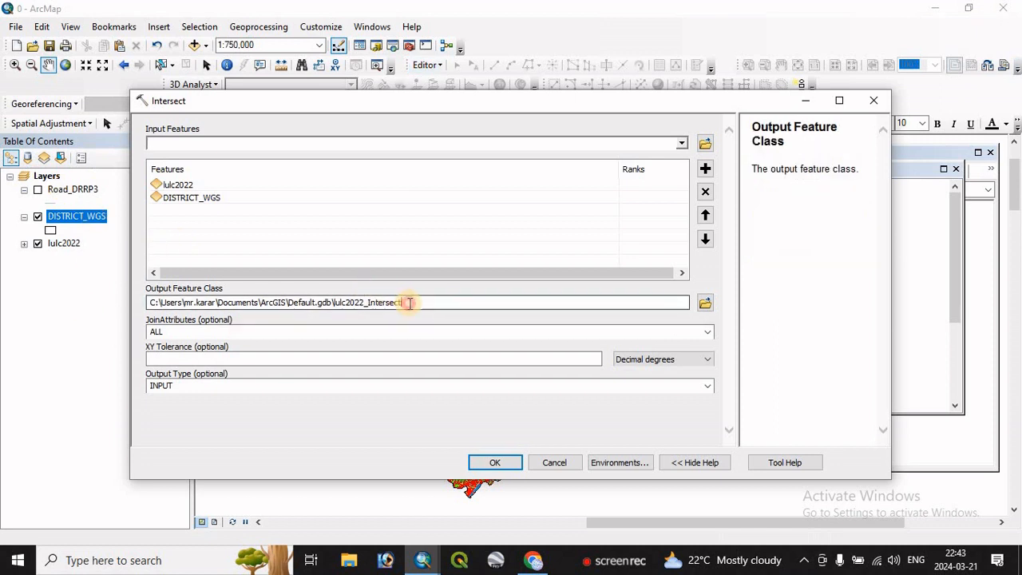
drag(405, 302, 71, 331)
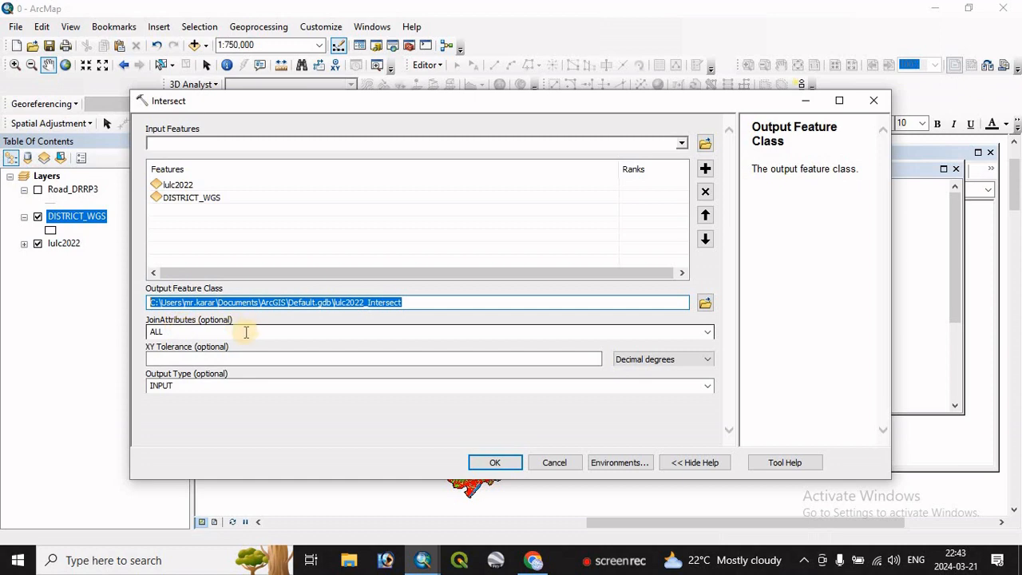
click(203, 334)
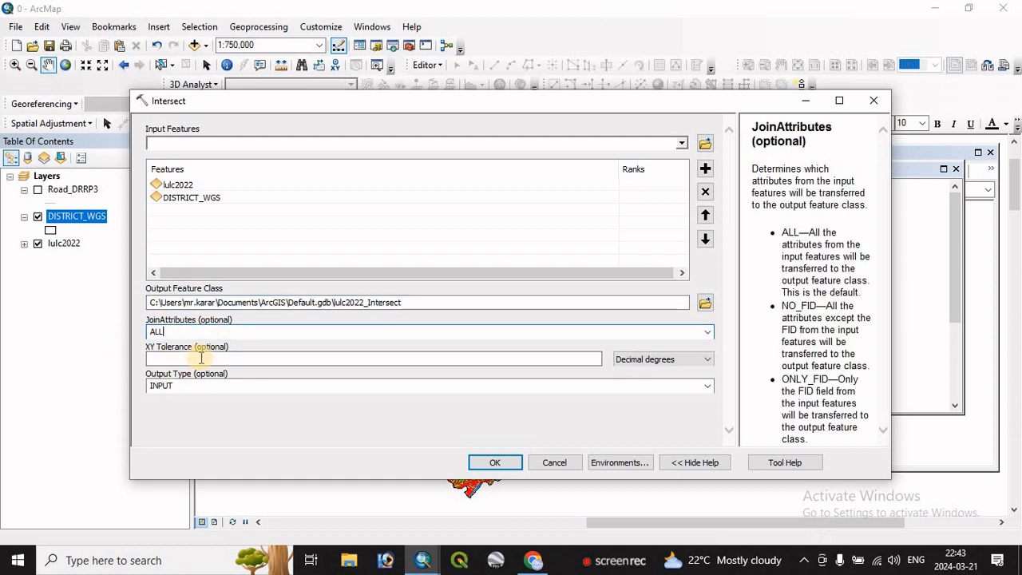
click(494, 463)
click(1016, 522)
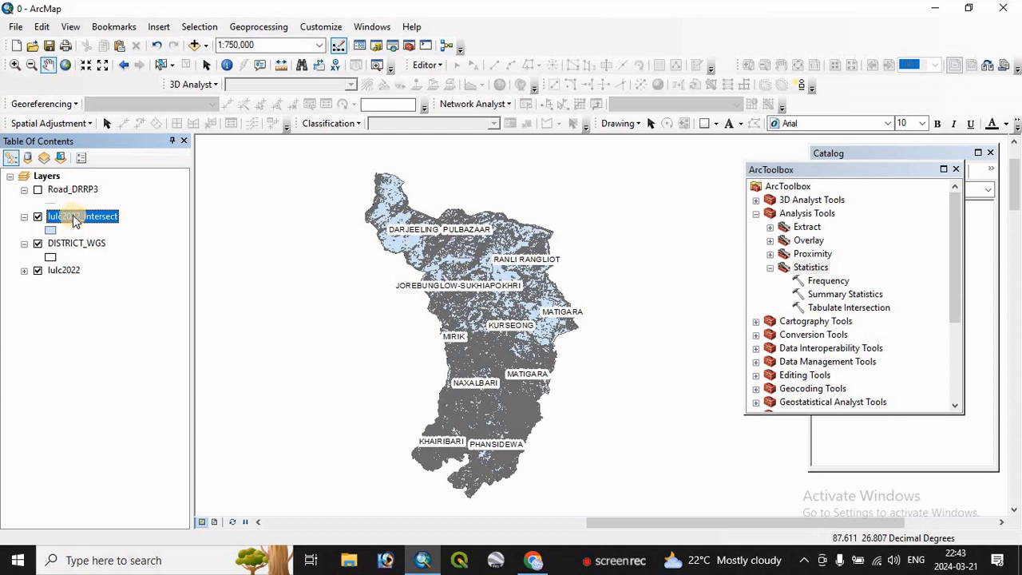
Move the lulc2022_Intersect layer below lulc2022 in the layer order and hide the lulc2022 layer
drag(73, 215, 60, 287)
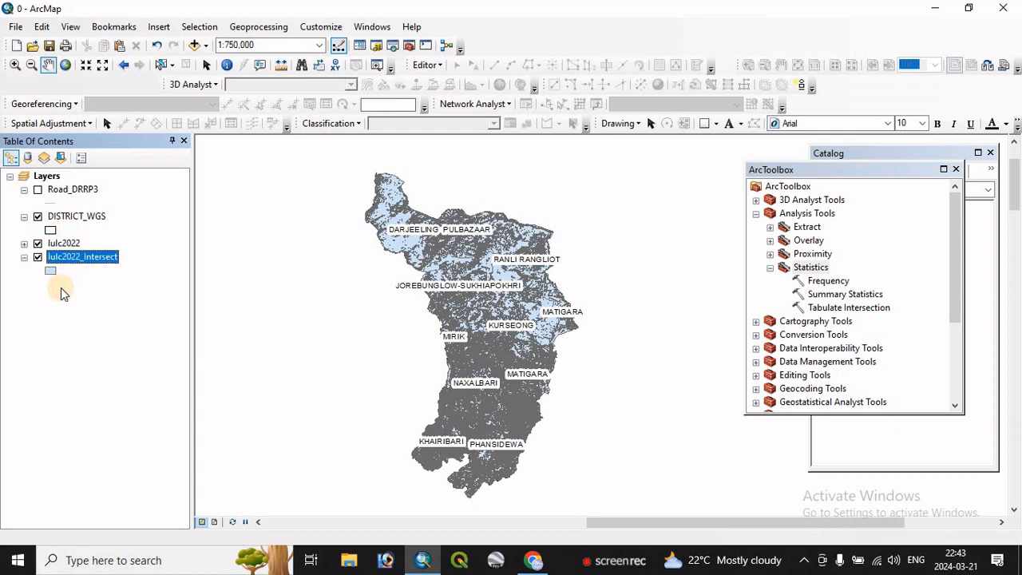
click(38, 244)
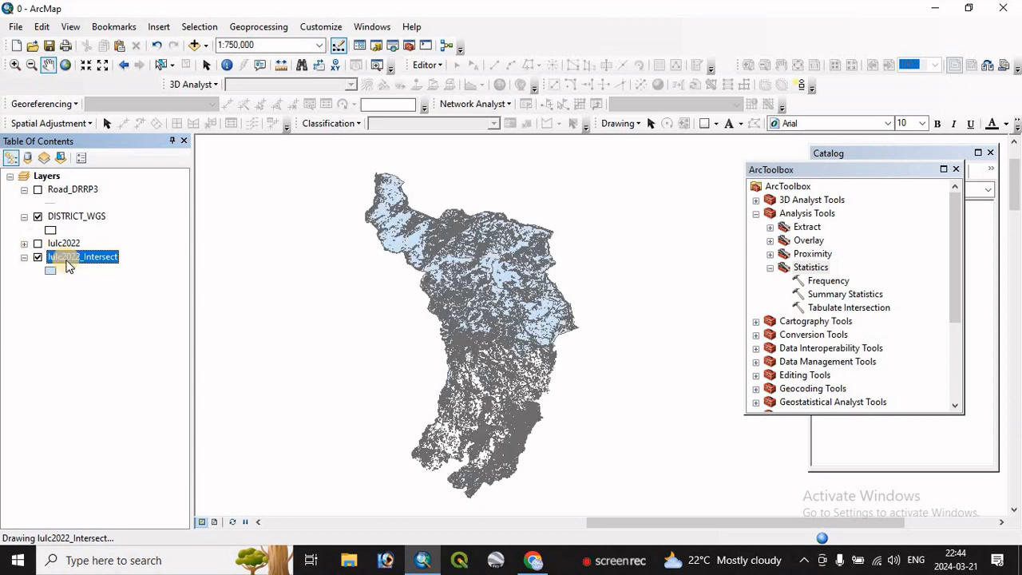
Import the lulc2022 symbology into the lulc2022_Intersect layer, matching on the LULC value field, and apply it
right_click(57, 257)
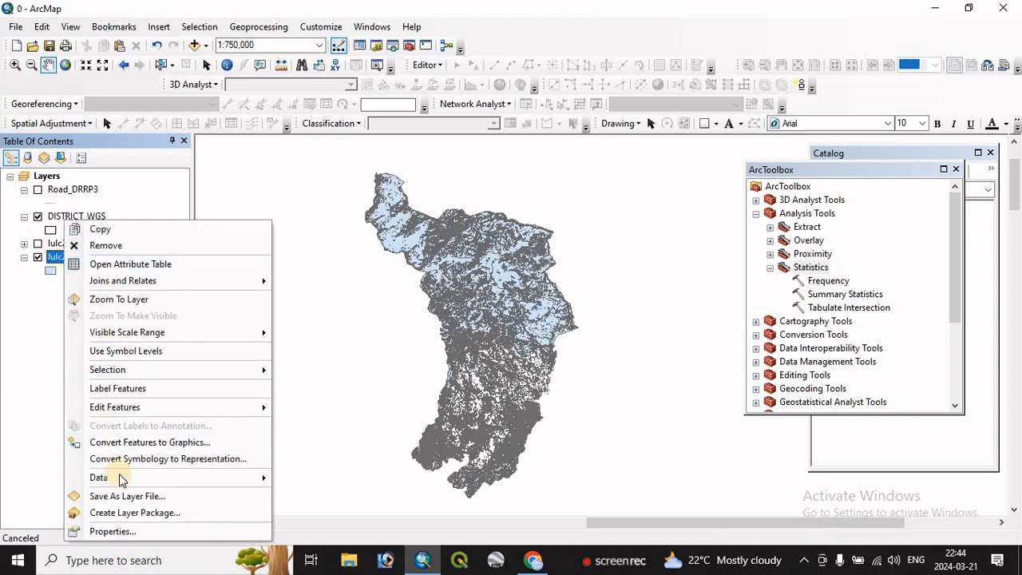
click(108, 531)
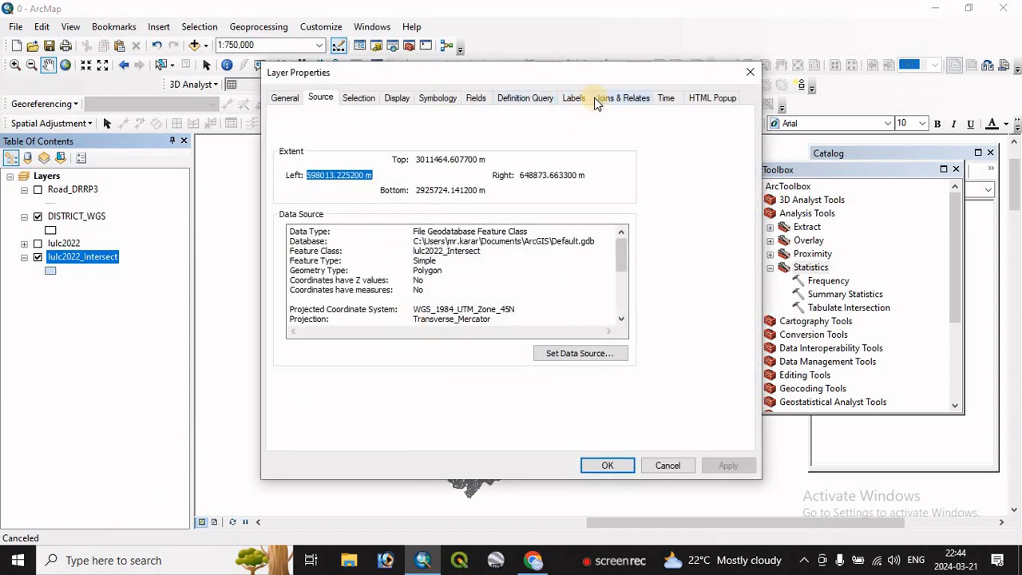
click(437, 98)
click(662, 119)
click(559, 347)
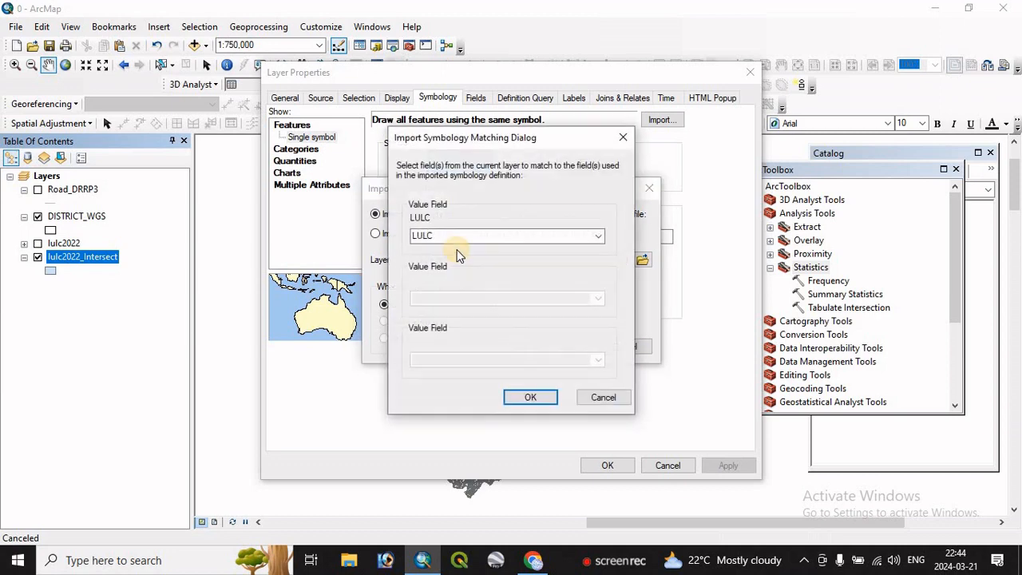
click(521, 397)
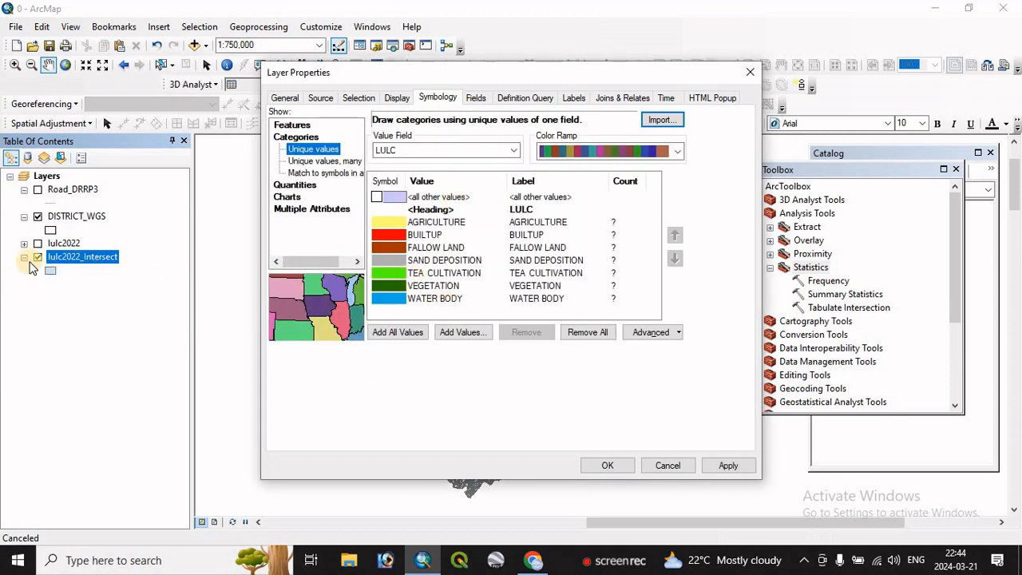
click(722, 470)
click(604, 465)
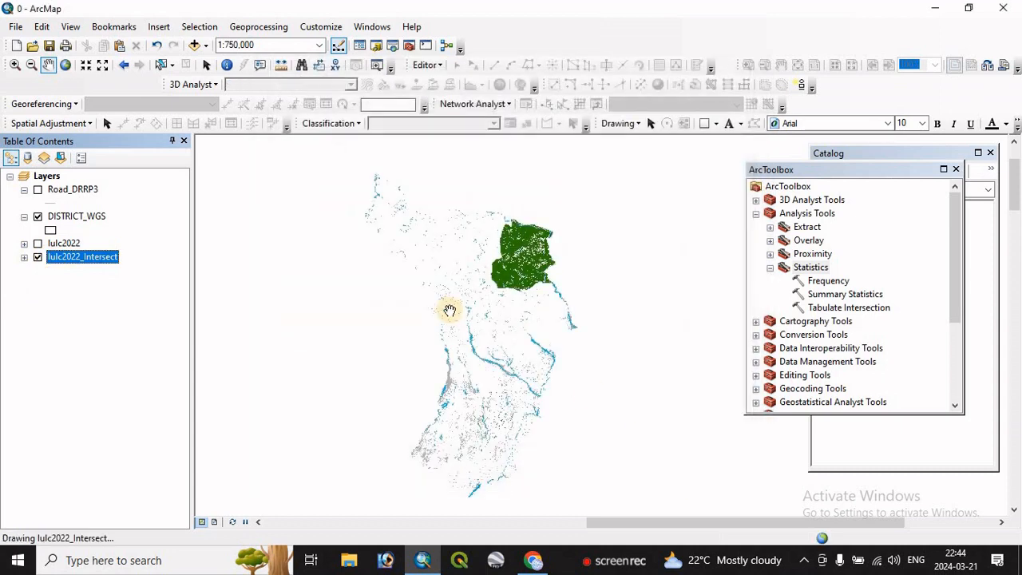
Examine the LULC, area and NAME fields in the lulc2022_Intersect attribute table
right_click(70, 259)
click(104, 265)
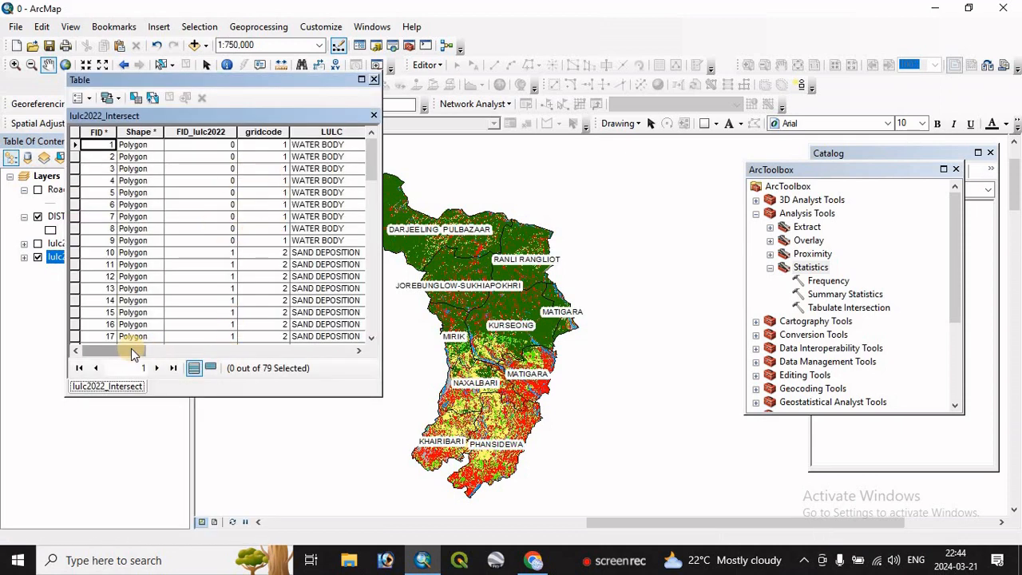
drag(133, 354, 169, 354)
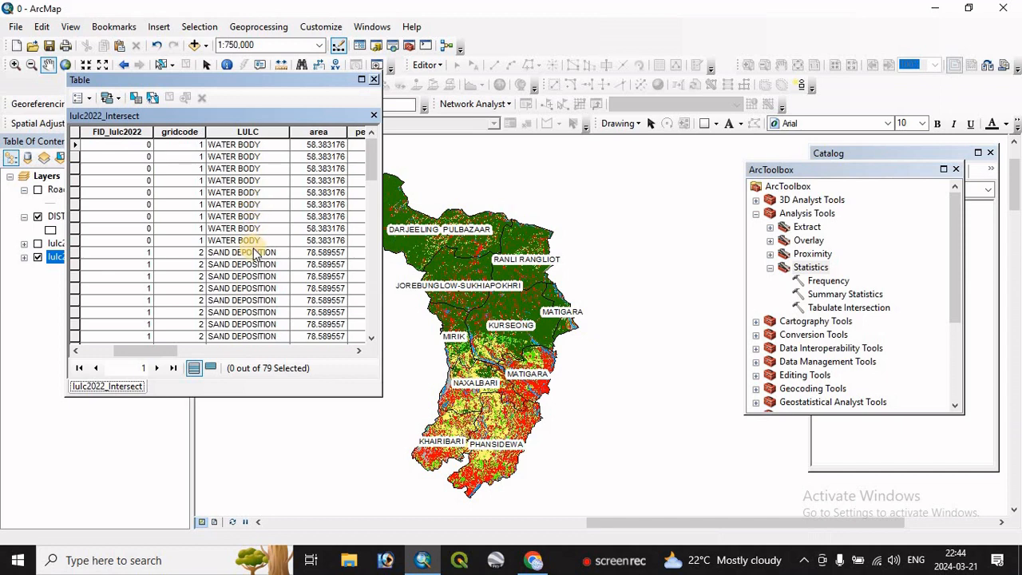
drag(151, 351, 275, 356)
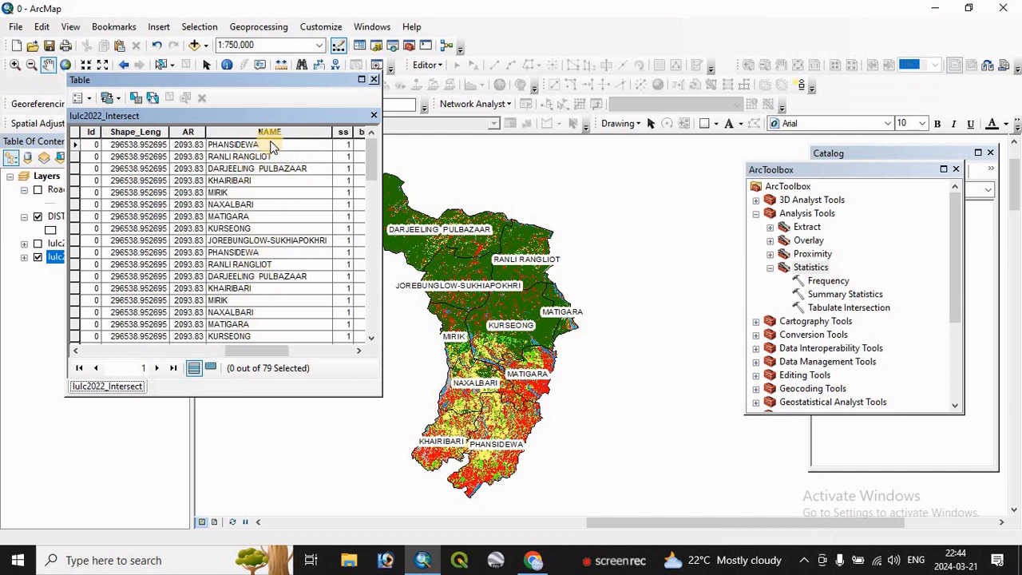
Review the intersected records across the NAME, Shape_Area, LULC, area and percentage fields
mouse_move(280, 350)
mouse_down()
mouse_move(132, 350)
mouse_move(278, 361)
mouse_up()
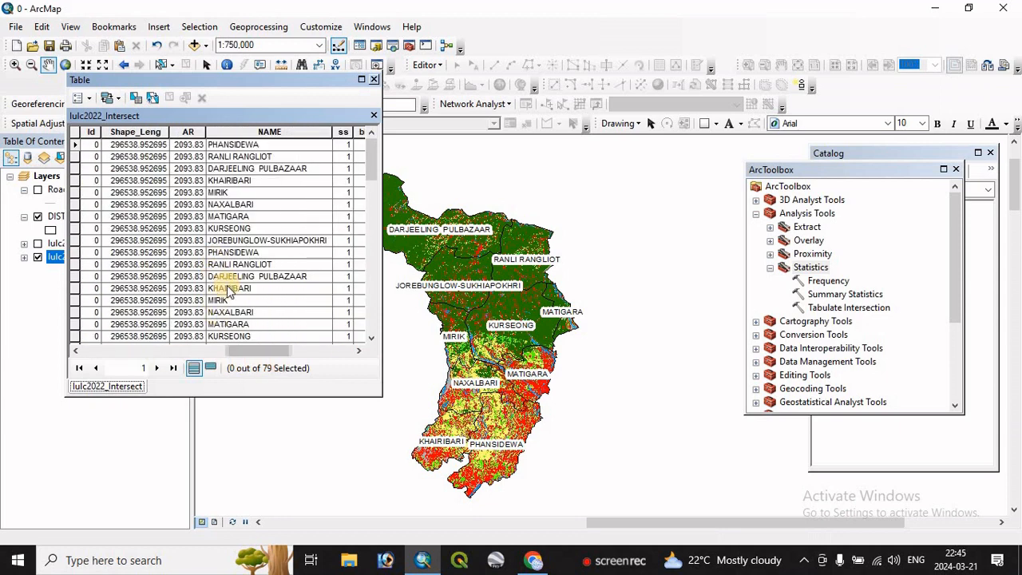
scroll(359, 224, down, 10)
drag(264, 352, 319, 352)
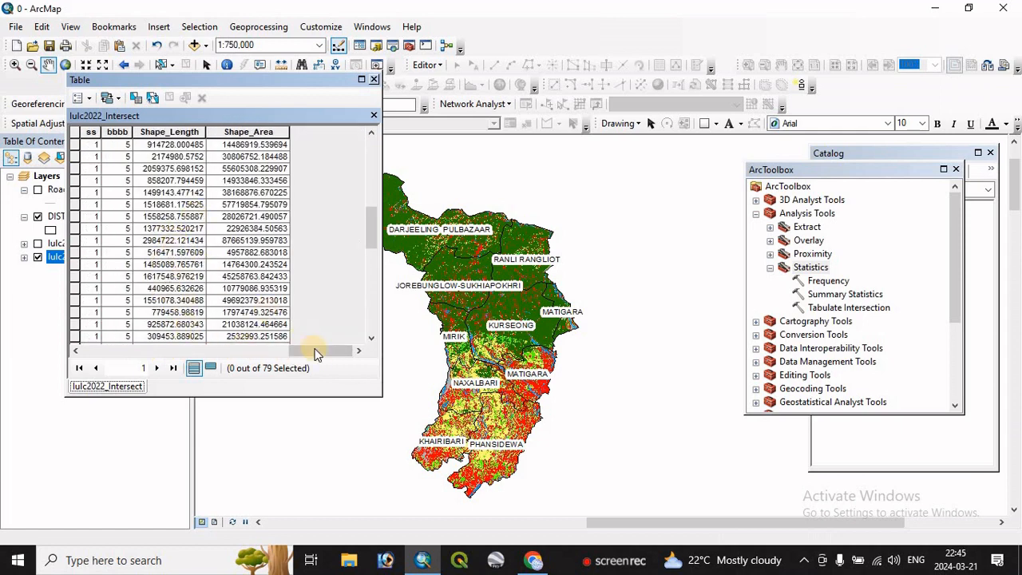
drag(315, 353, 152, 339)
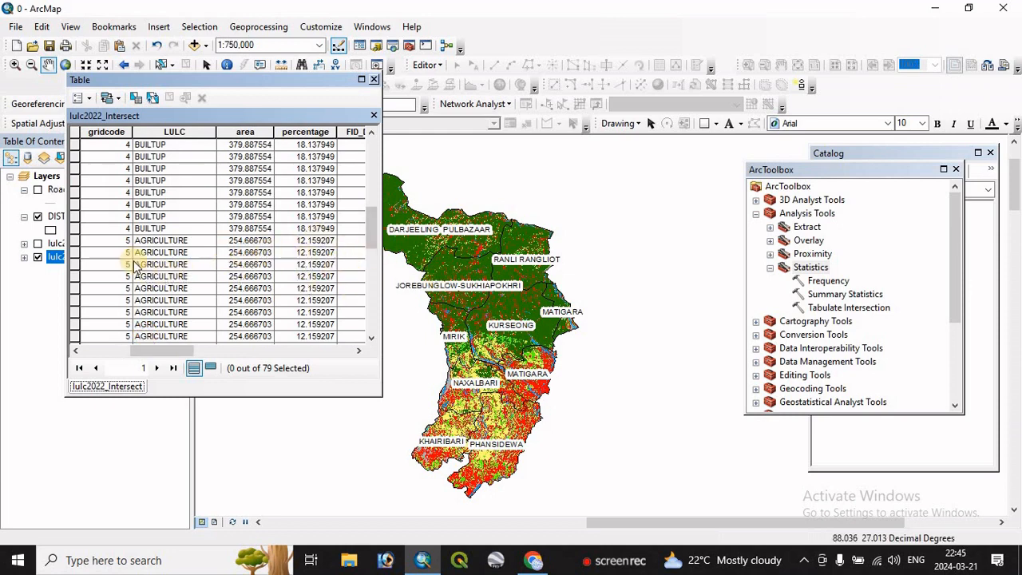
Hide the DISTRICT_WGS layer and move the attribute table clear of the layer list and map
drag(240, 79, 466, 112)
click(37, 216)
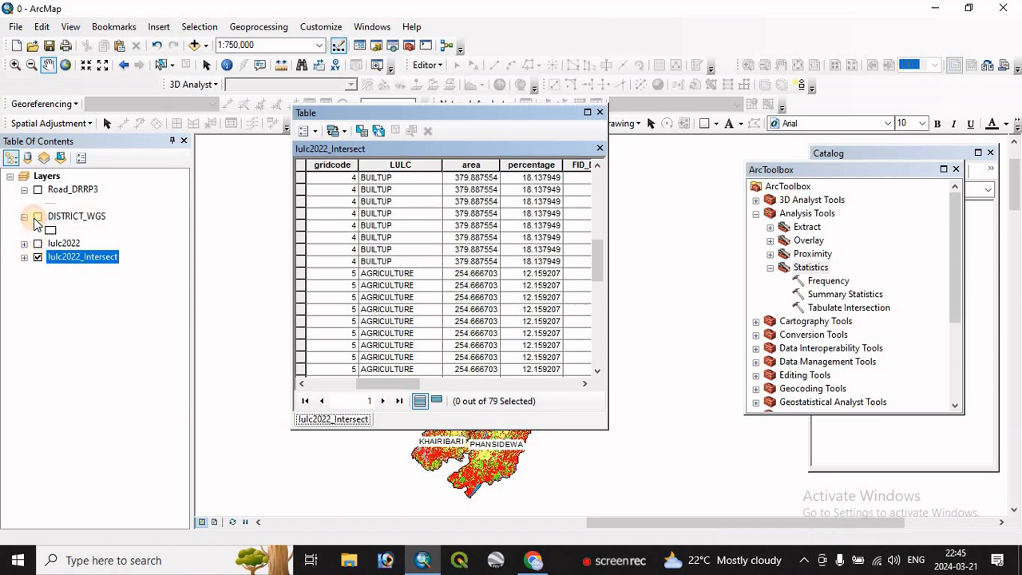
drag(414, 112, 754, 54)
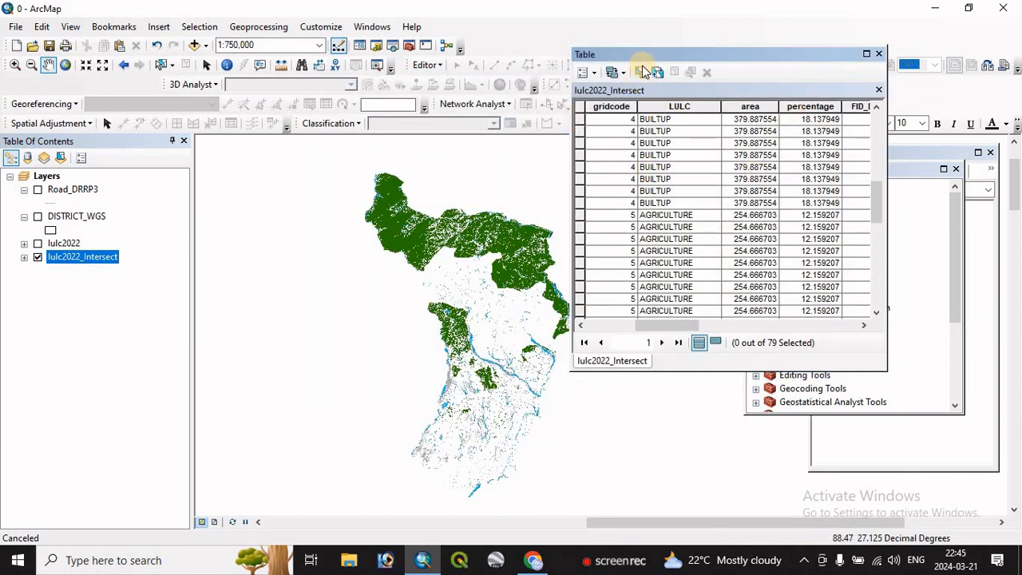
Build the attribute selection expression NAME = 'PHANSIDEWA' for the lulc2022_Intersect table
click(642, 71)
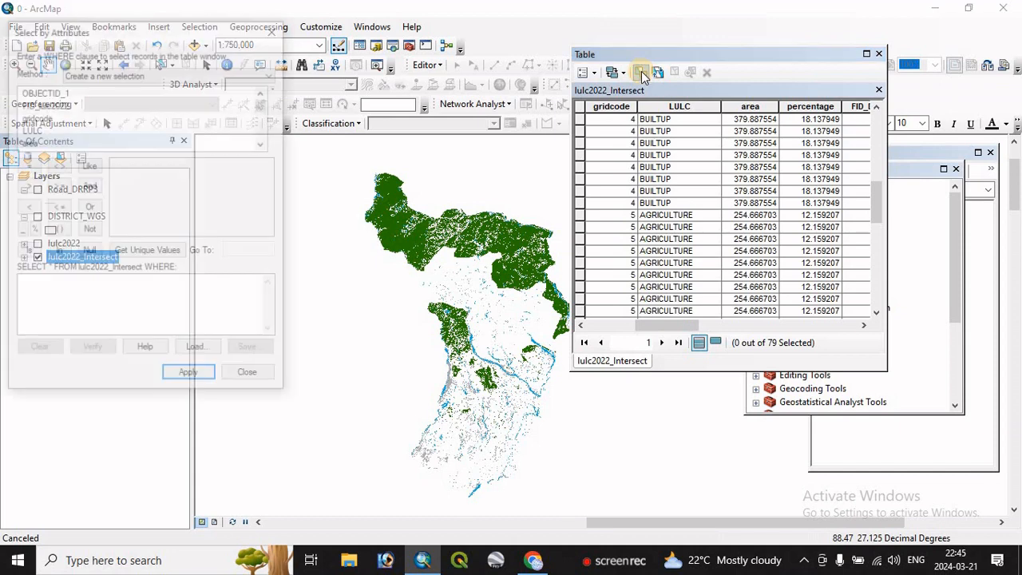
mouse_move(132, 30)
mouse_down()
mouse_move(256, 27)
mouse_move(136, 29)
mouse_up()
click(19, 131)
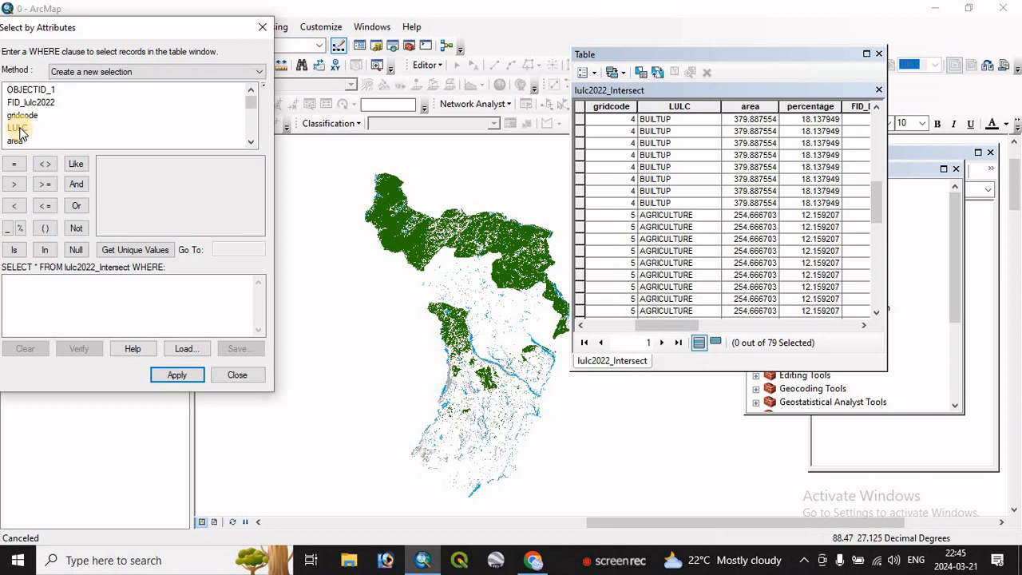
drag(249, 103, 250, 124)
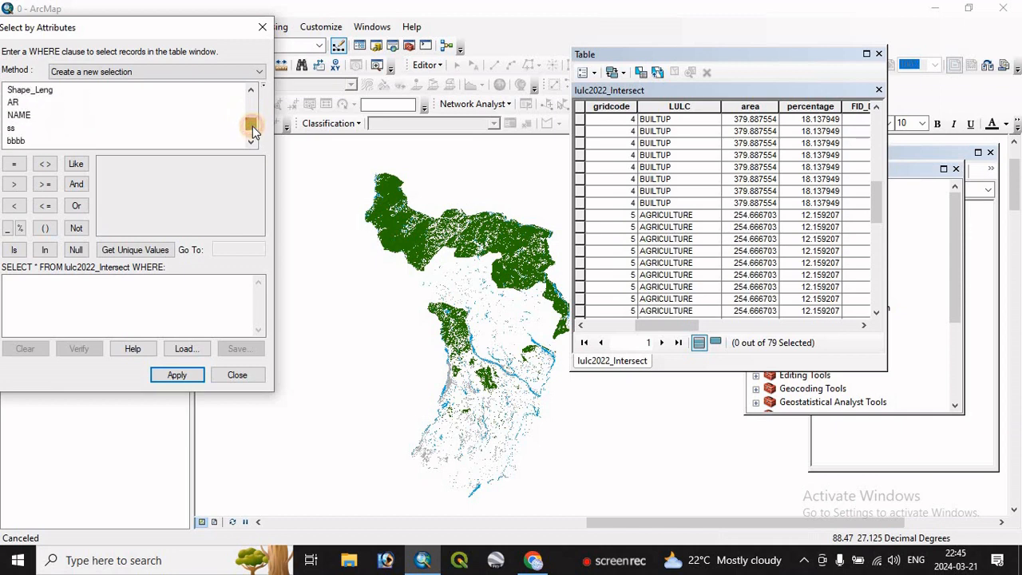
double_click(19, 115)
click(14, 165)
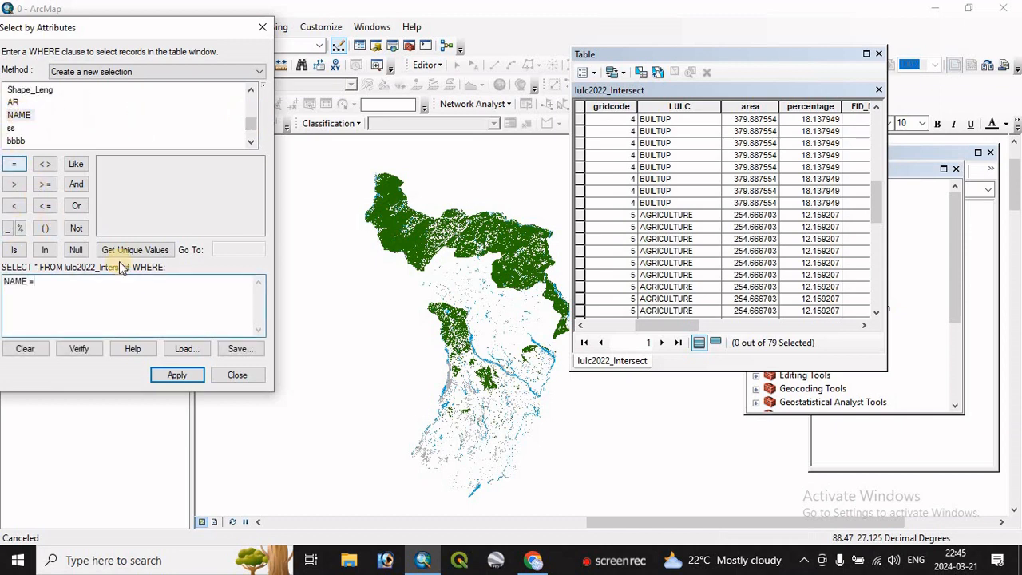
click(140, 249)
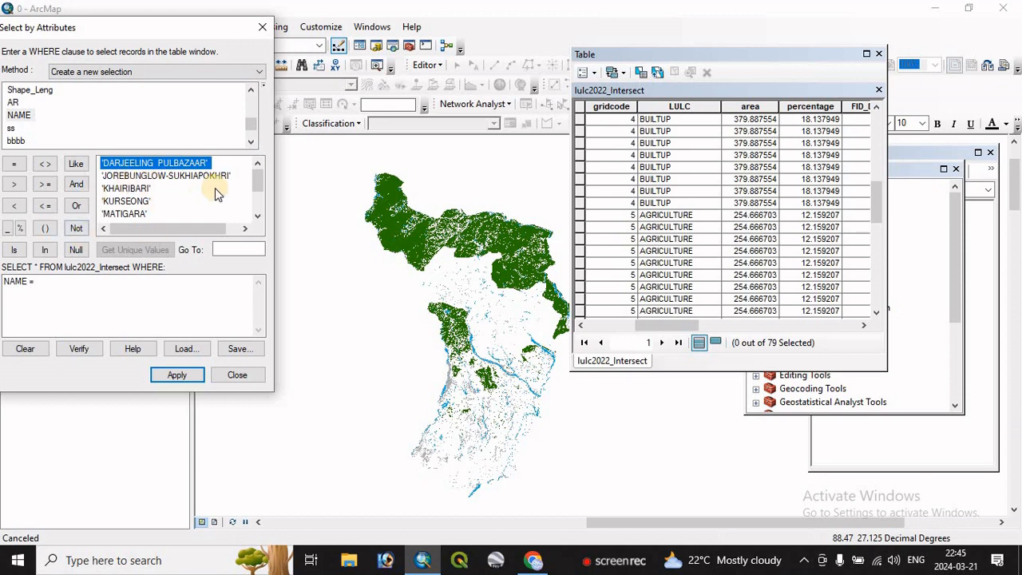
scroll(258, 183, down, 2)
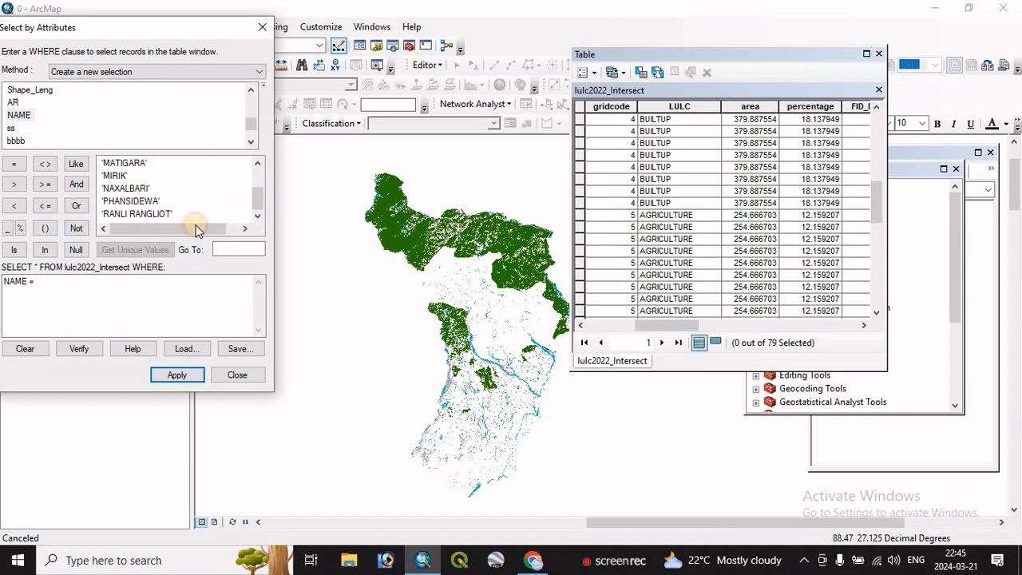
click(141, 203)
double_click(141, 203)
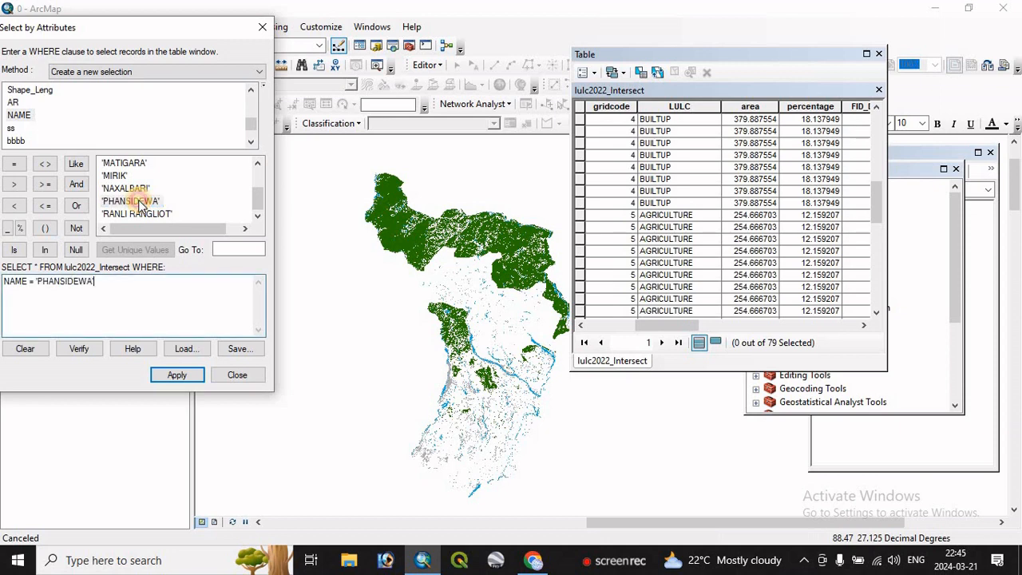
Verify and apply the PHANSIDEWA selection expression, and show only the selected records in the table
click(76, 349)
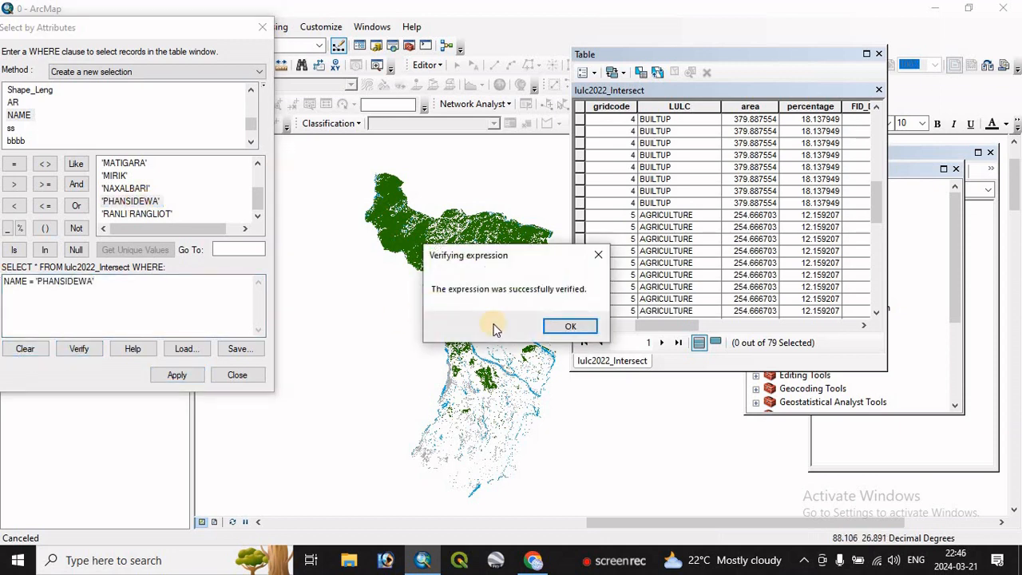
click(572, 326)
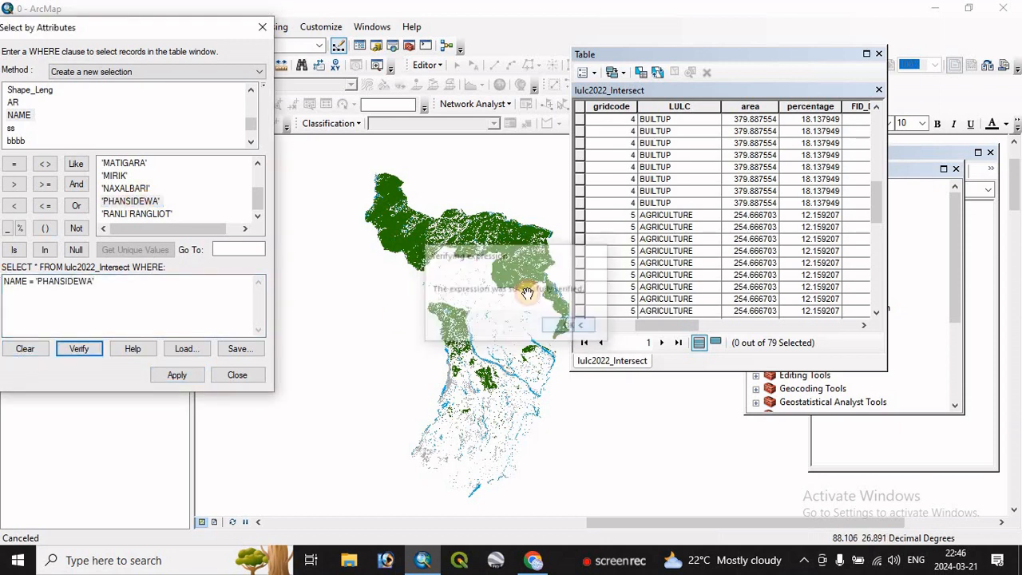
click(177, 376)
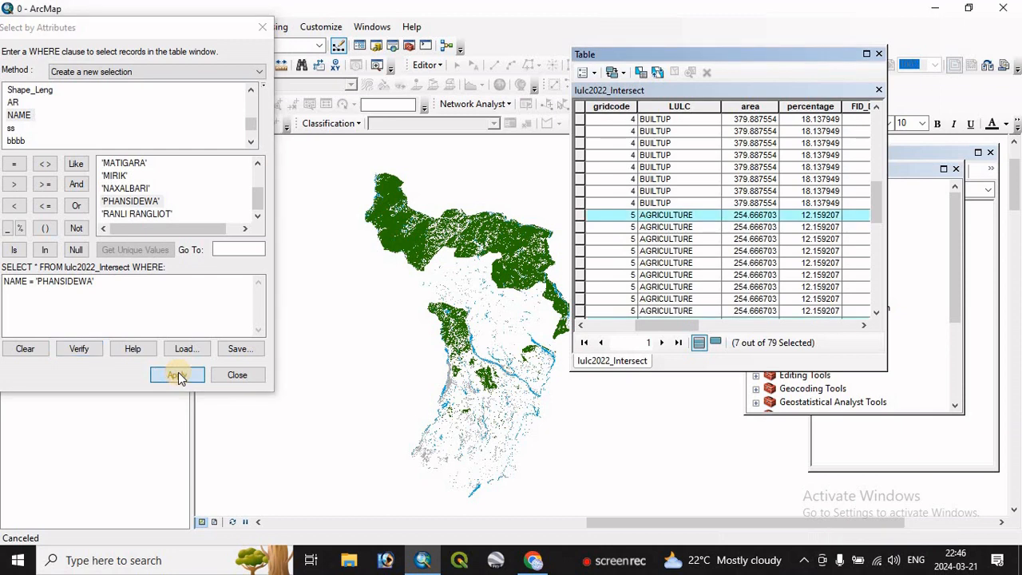
click(715, 342)
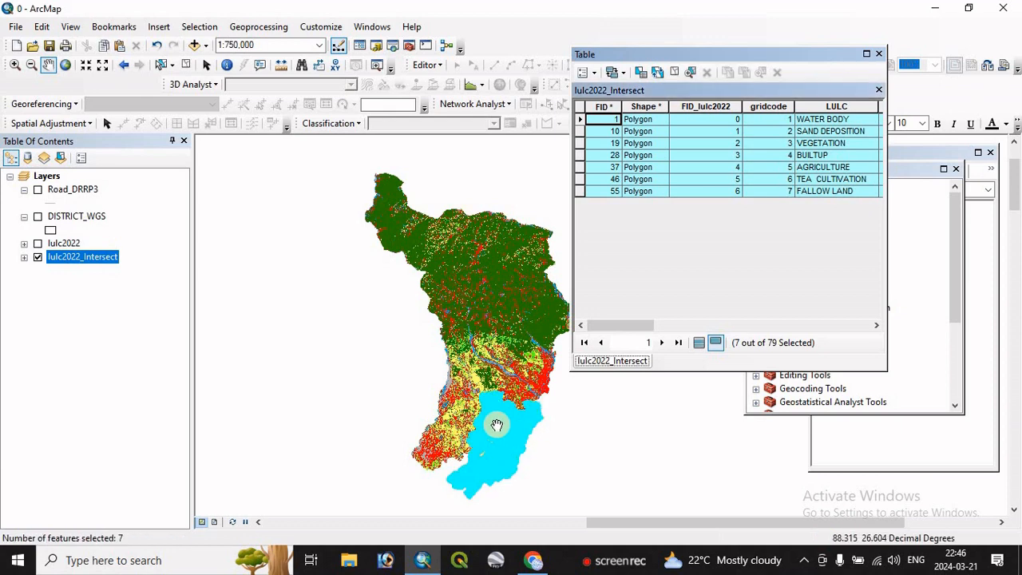
Make the DISTRICT_WGS layer visible over lulc2022_Intersect, keeping lulc2022 hidden
click(38, 244)
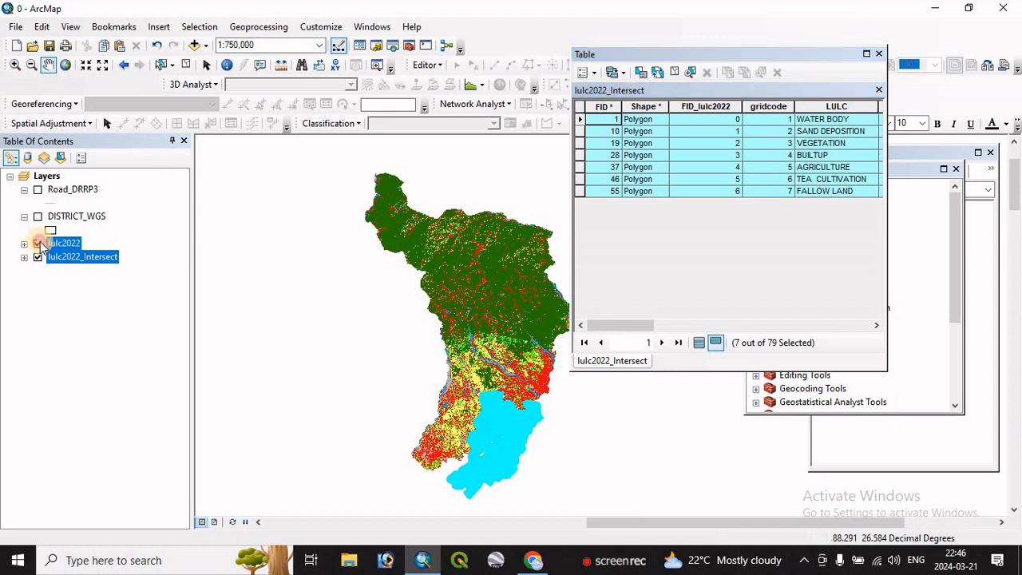
click(37, 242)
click(38, 216)
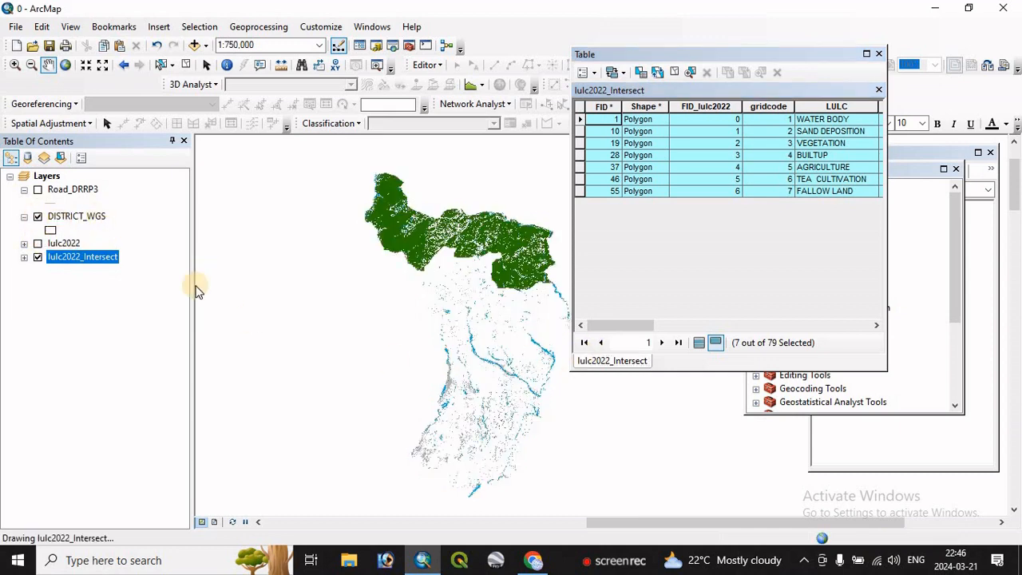